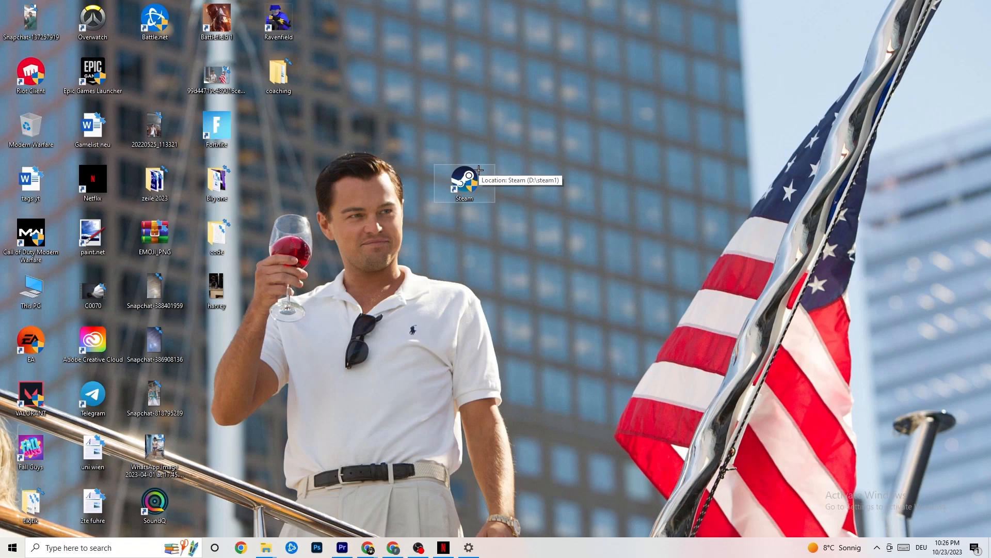
- Open the compatibility settings in the properties of the Steam desktop shortcut
right_click(474, 181)
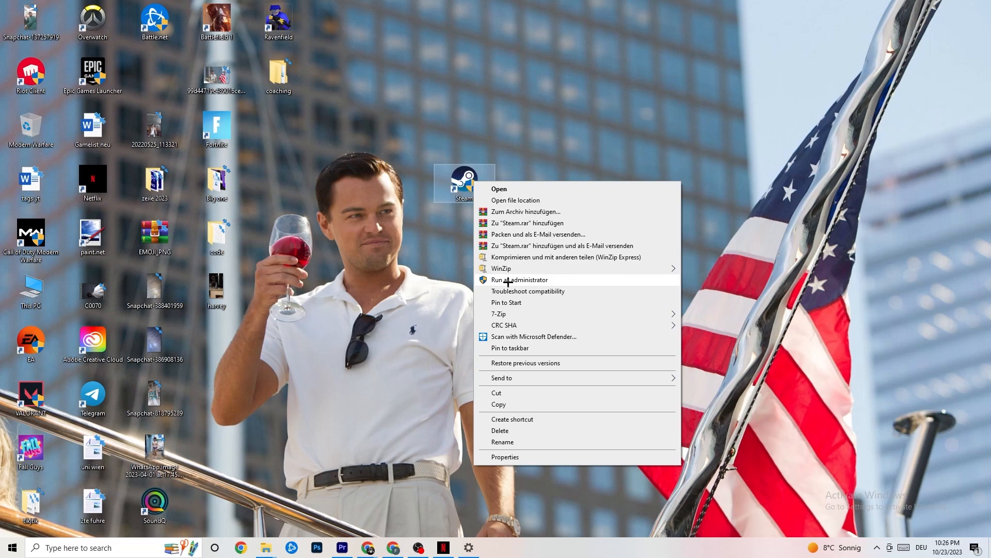
click(429, 273)
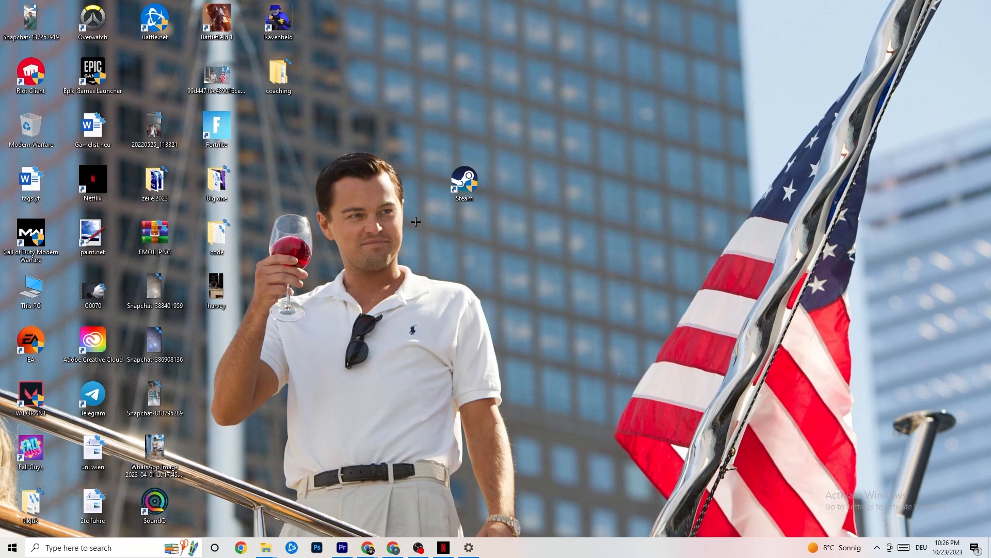
right_click(463, 184)
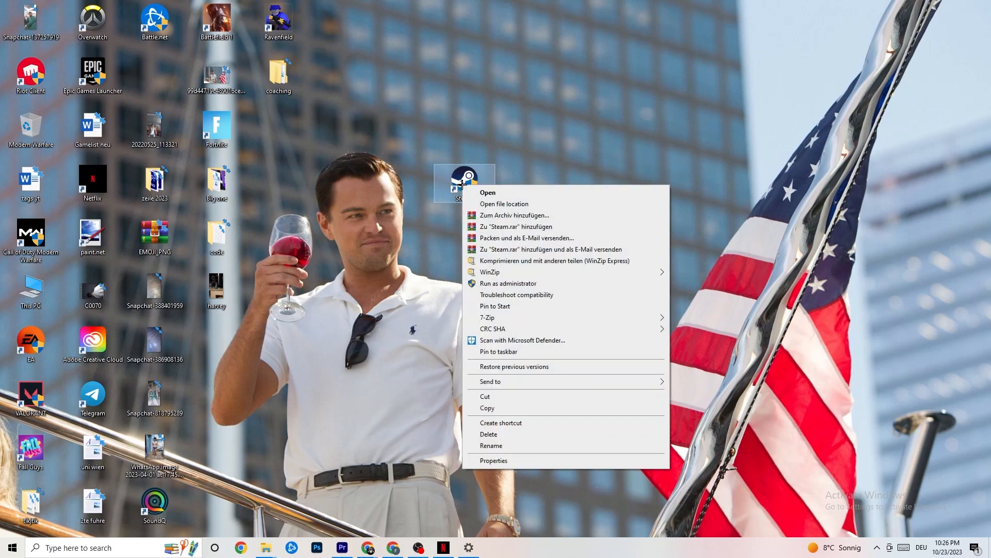
click(515, 463)
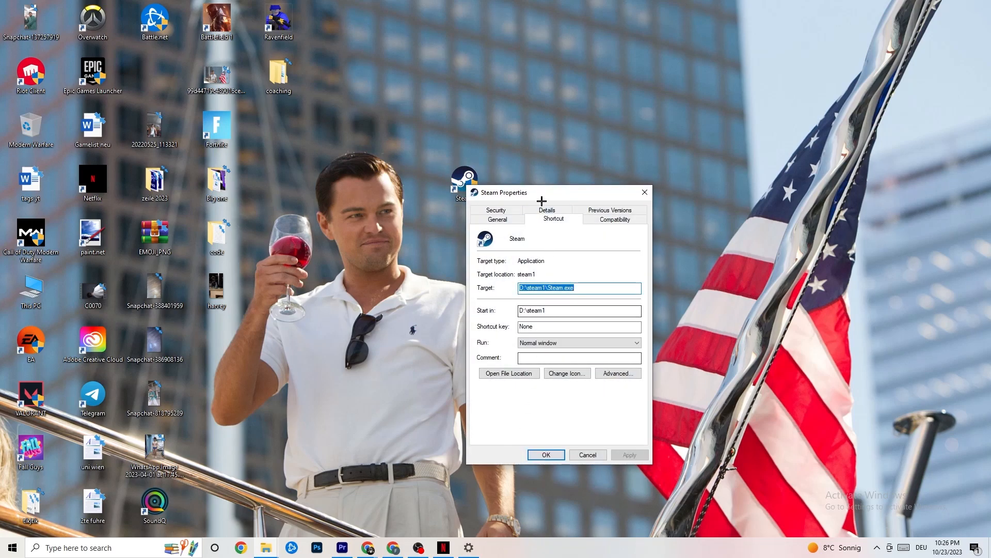
drag(540, 190, 489, 117)
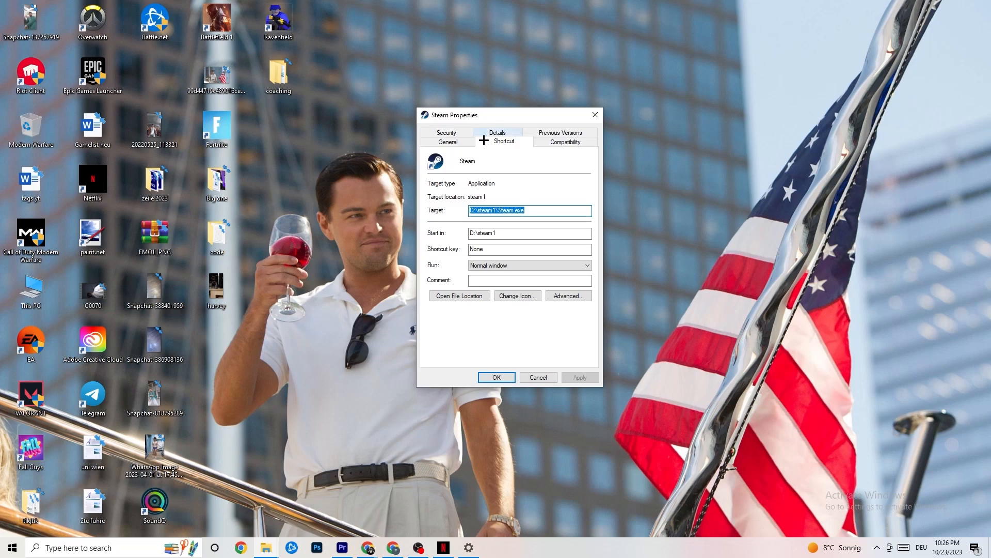
click(538, 140)
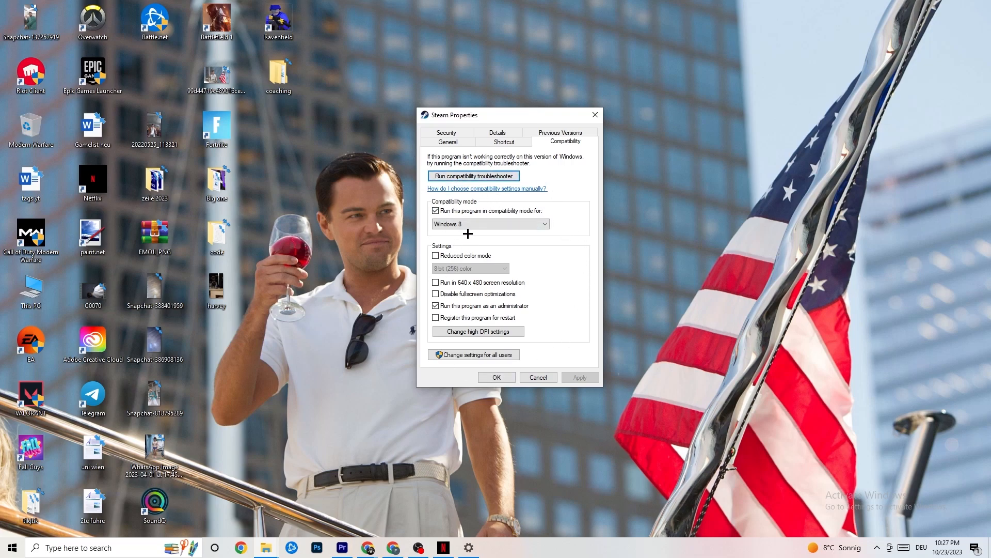
- Review the Windows versions offered for Steam's compatibility mode and accept the shortcut's properties
click(435, 212)
click(481, 223)
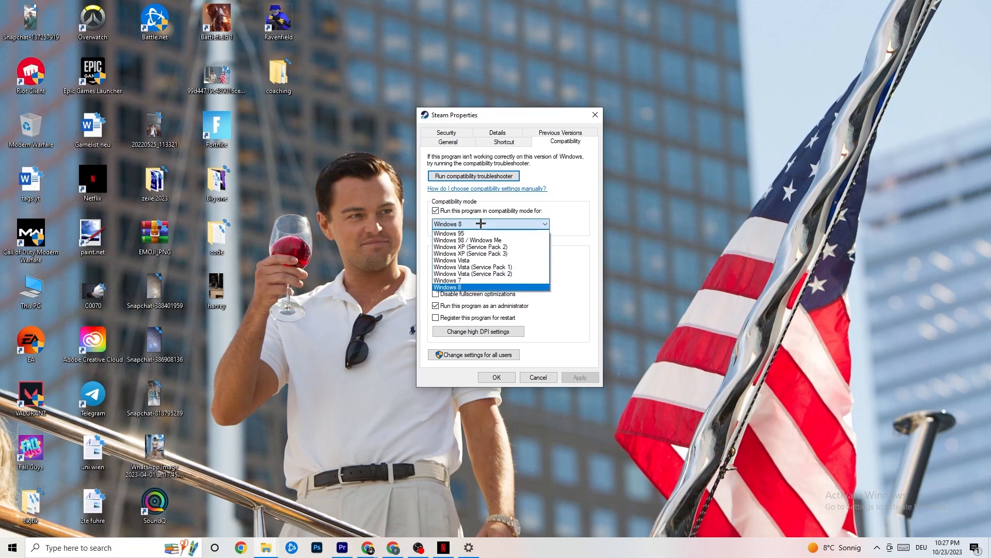
click(563, 228)
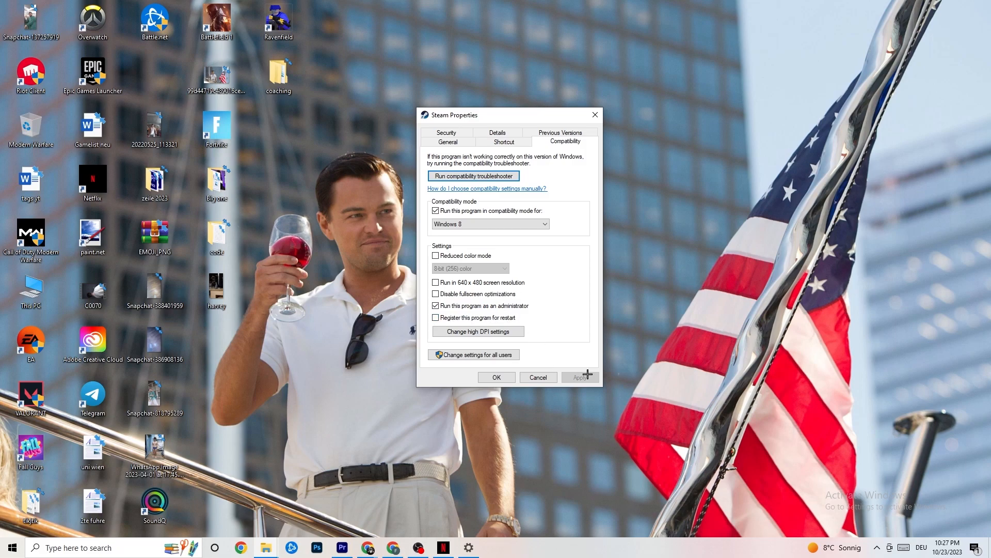
click(497, 378)
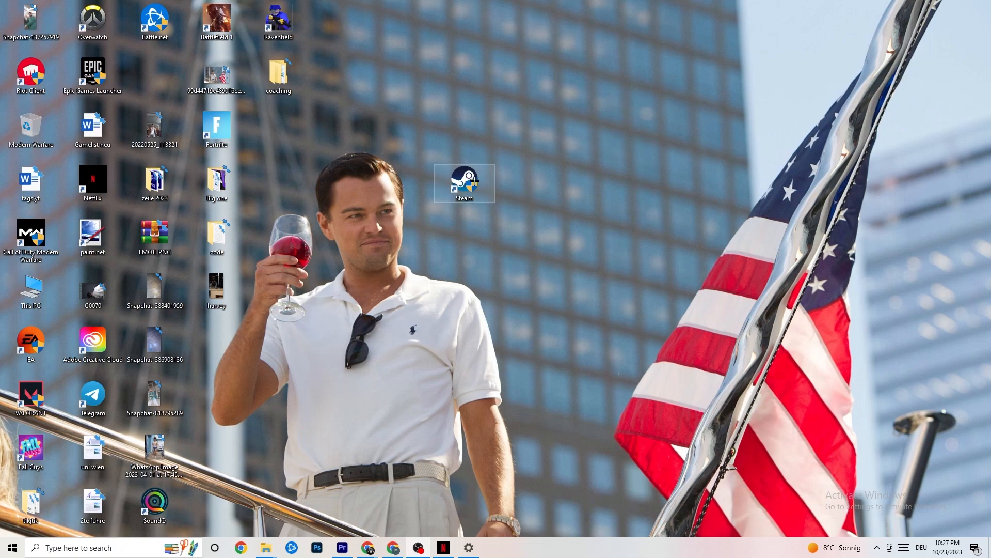
click(9, 548)
click(393, 425)
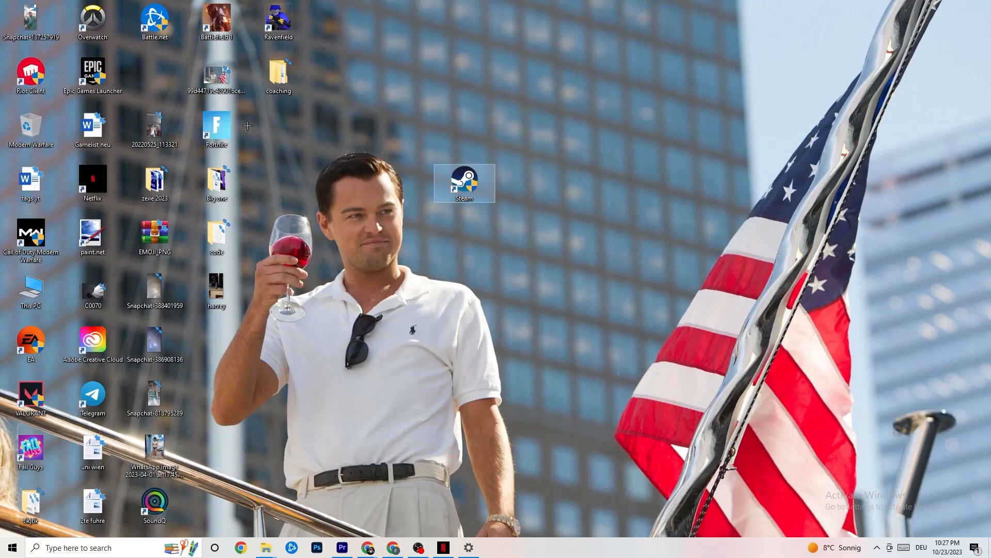
right_click(454, 188)
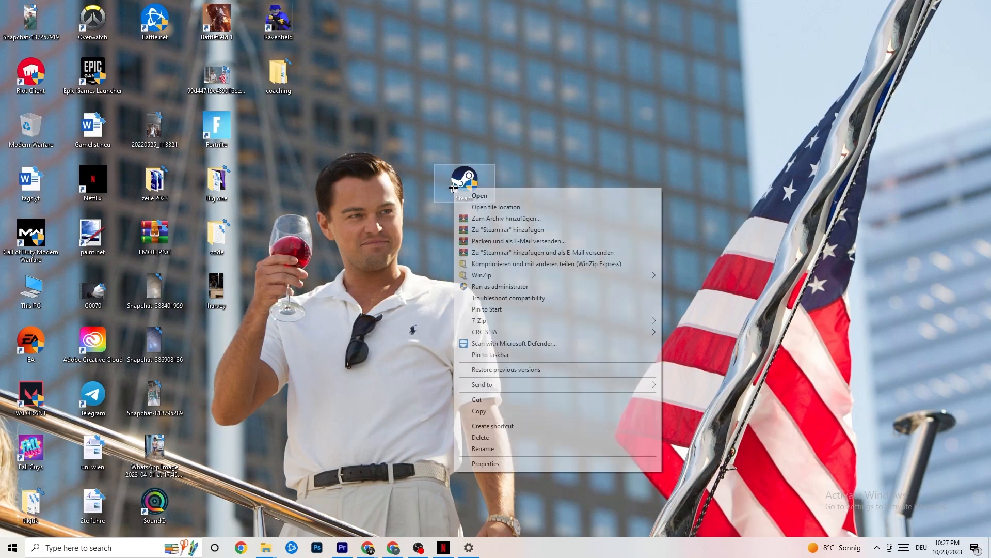
click(401, 291)
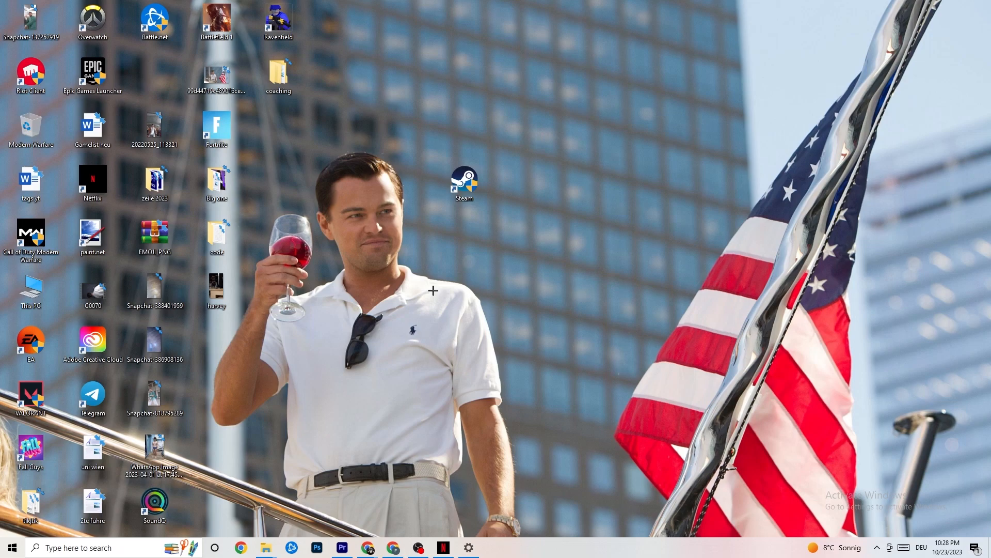
- Open Task Manager maximized and view the actions available for the running Google Chrome process
right_click(550, 554)
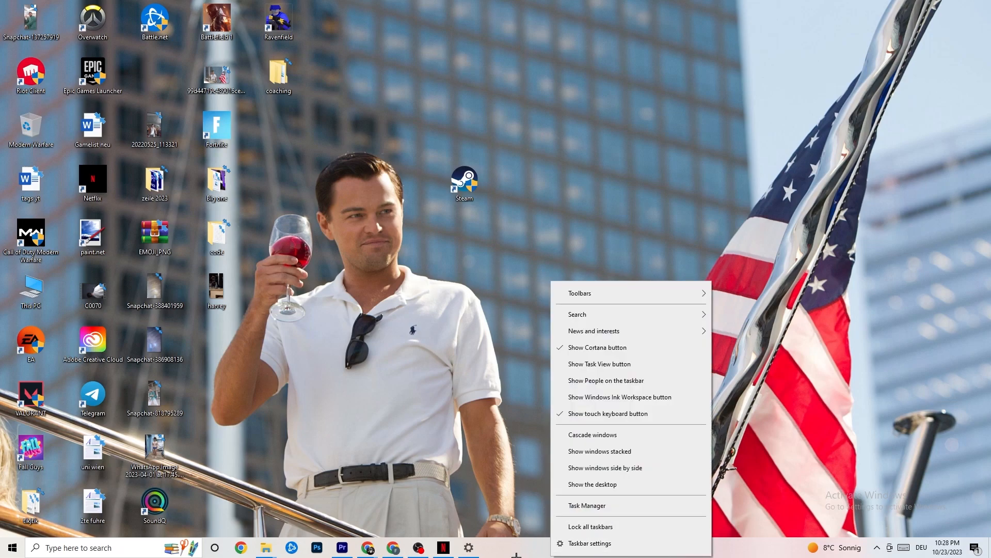
click(596, 506)
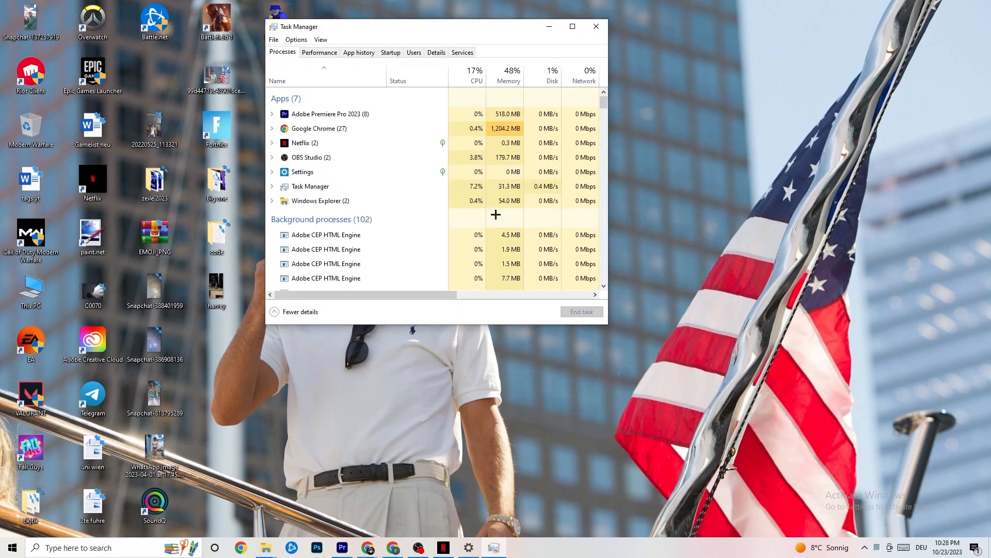
click(572, 27)
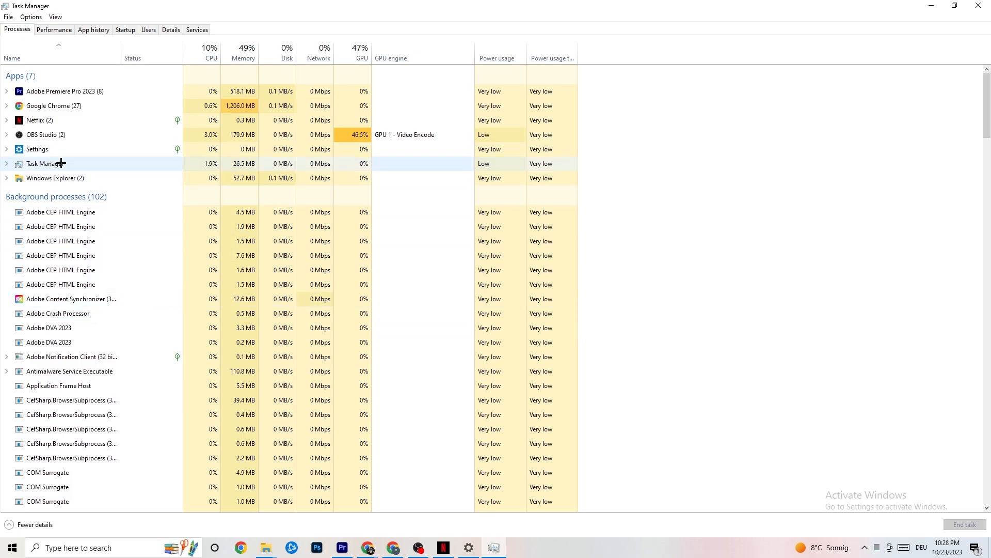
right_click(71, 106)
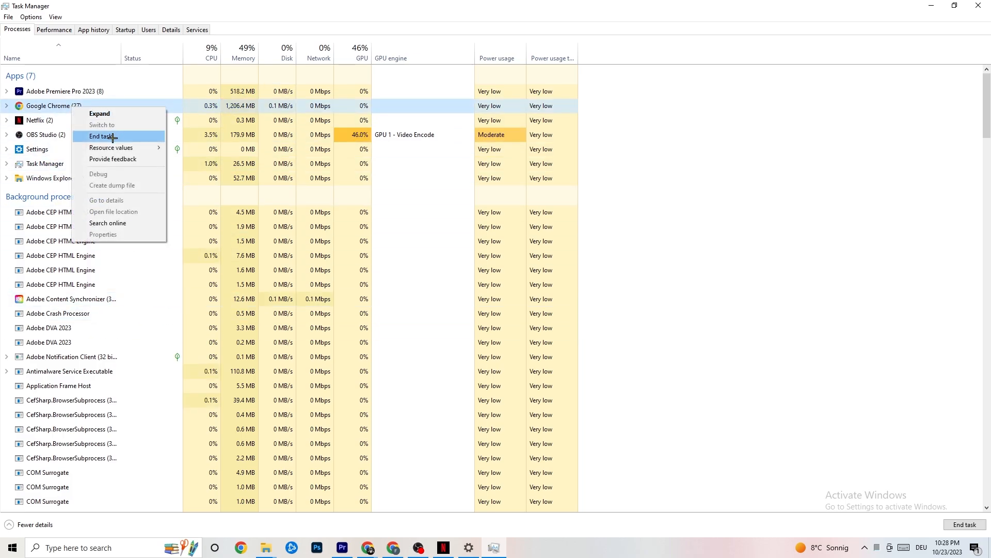
click(706, 124)
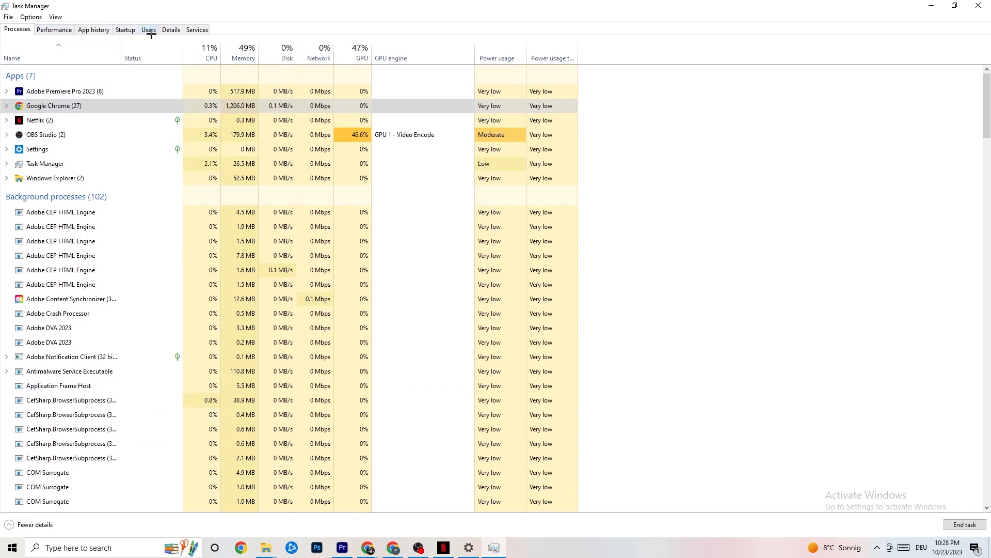
- Show the detailed process list and view the priority levels available for the Adobe Premiere Pro process
click(170, 29)
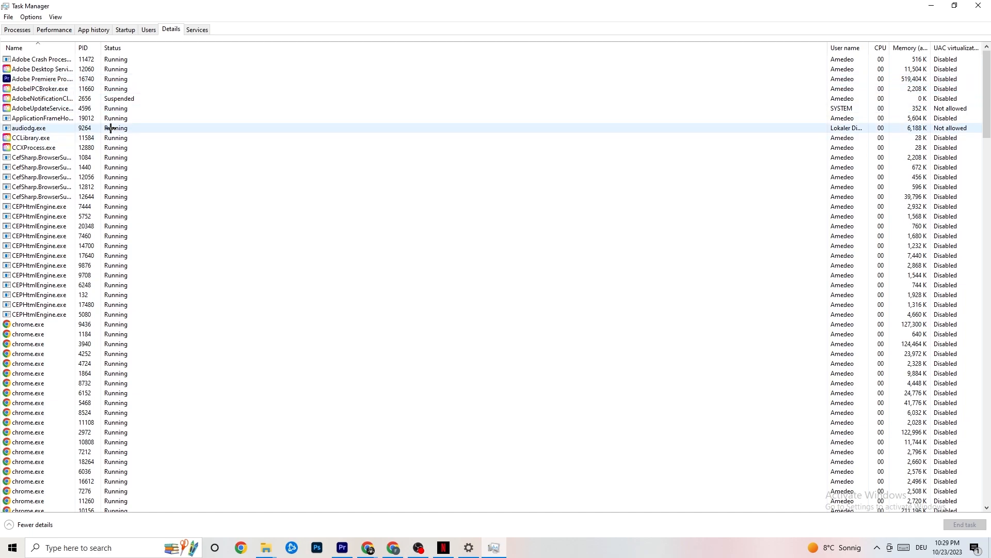
right_click(54, 81)
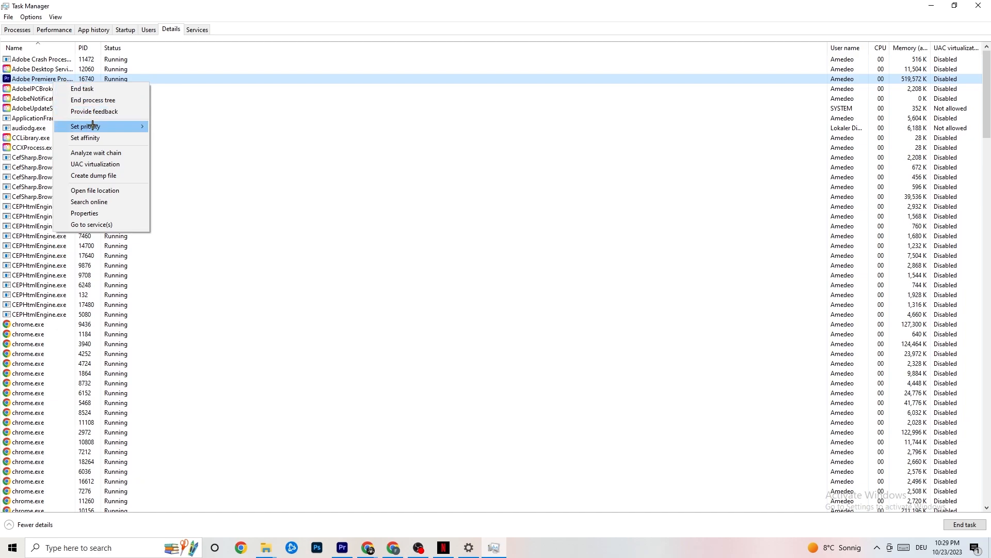
mouse_move(94, 127)
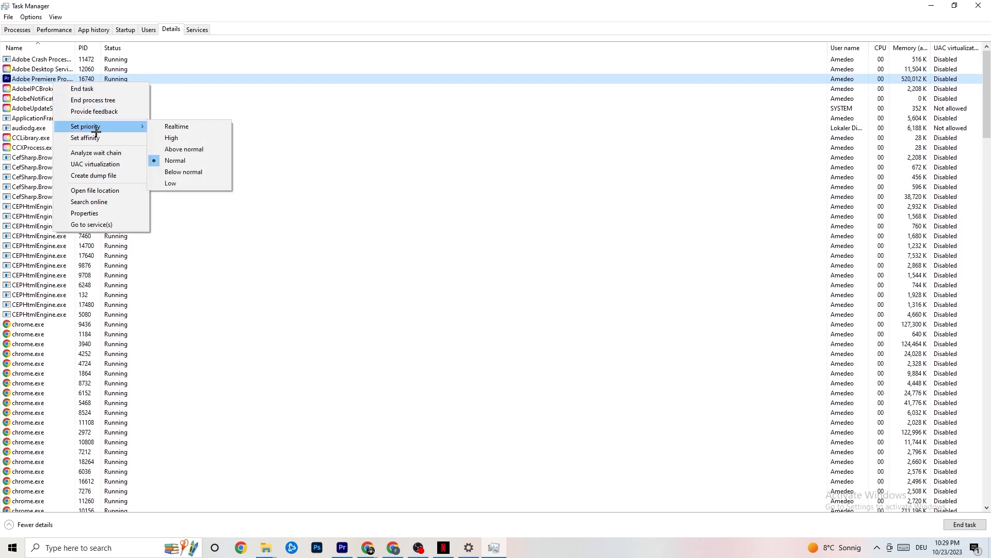
click(137, 123)
click(137, 122)
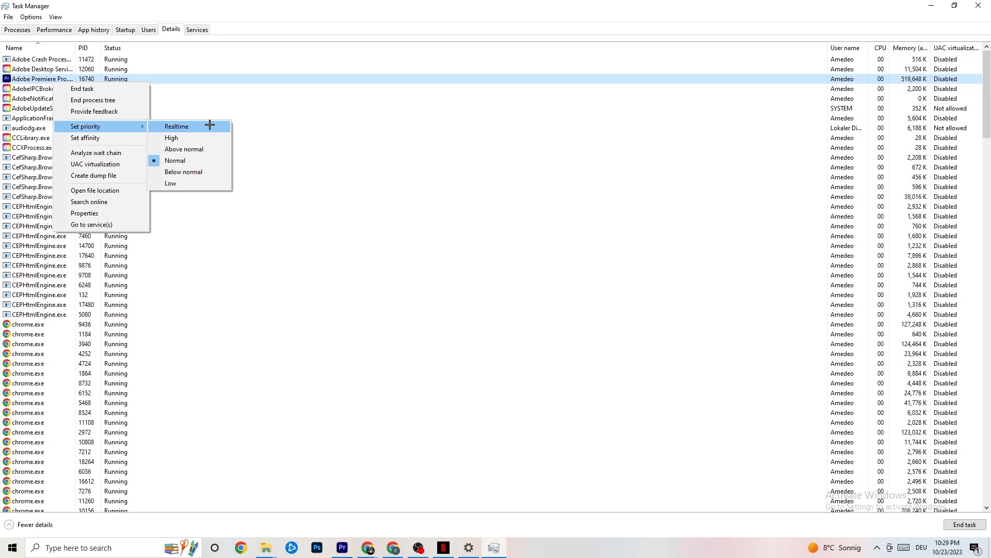
click(269, 109)
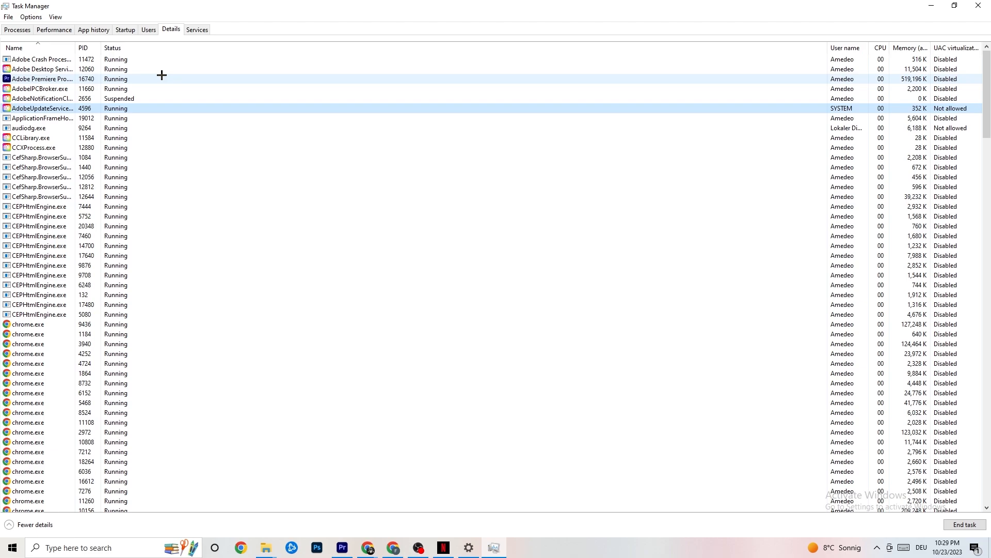
- Examine the startup apps and the actions available for Razer Synapse, and close Task Manager
click(126, 29)
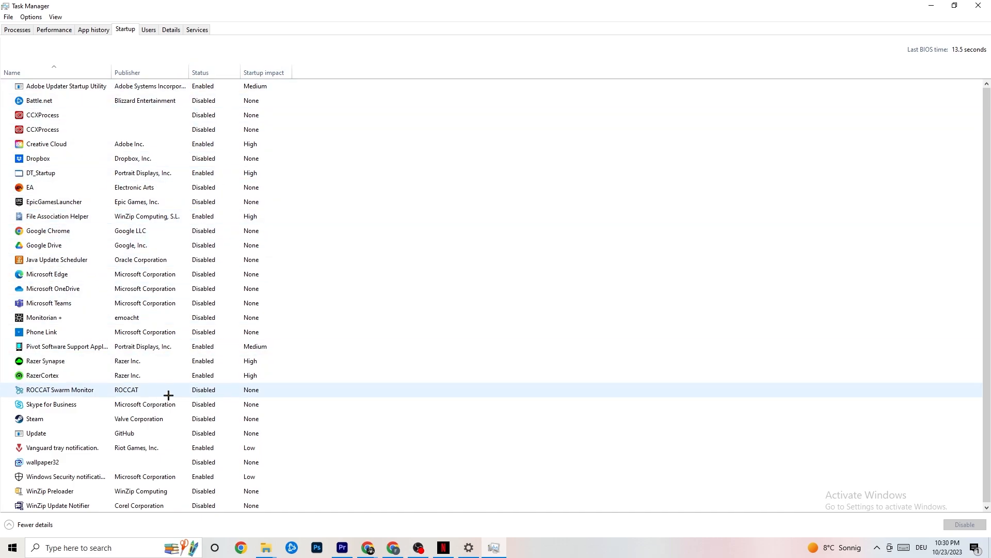
right_click(201, 361)
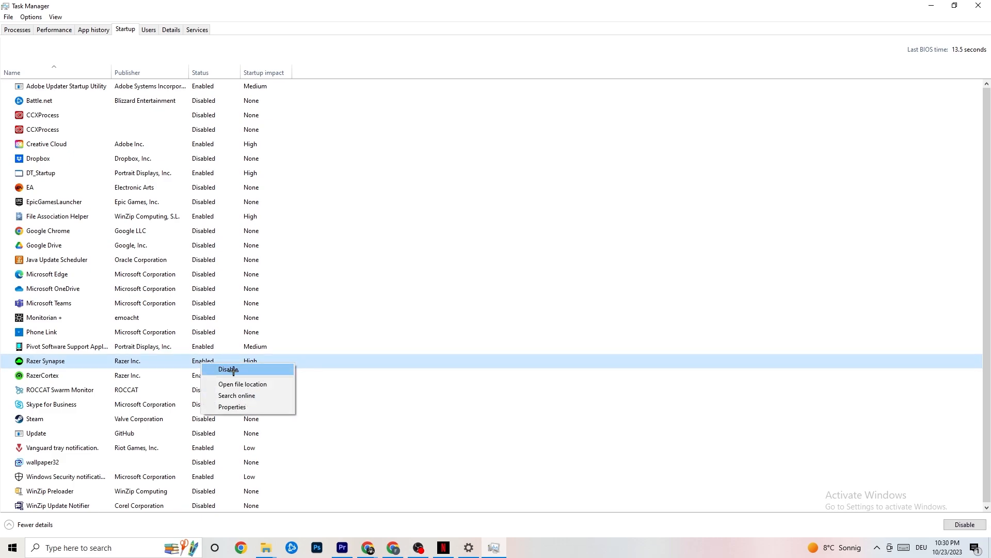
click(511, 51)
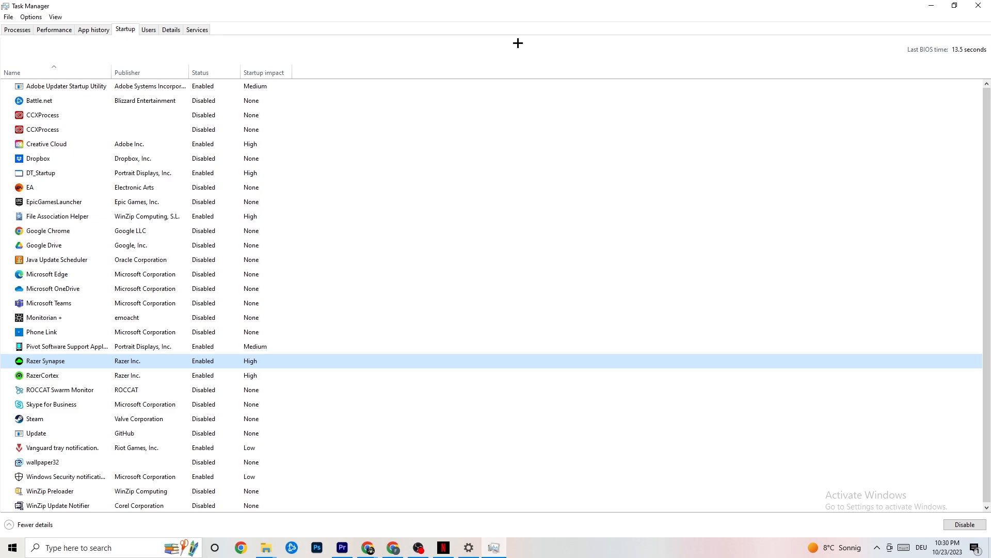
click(973, 4)
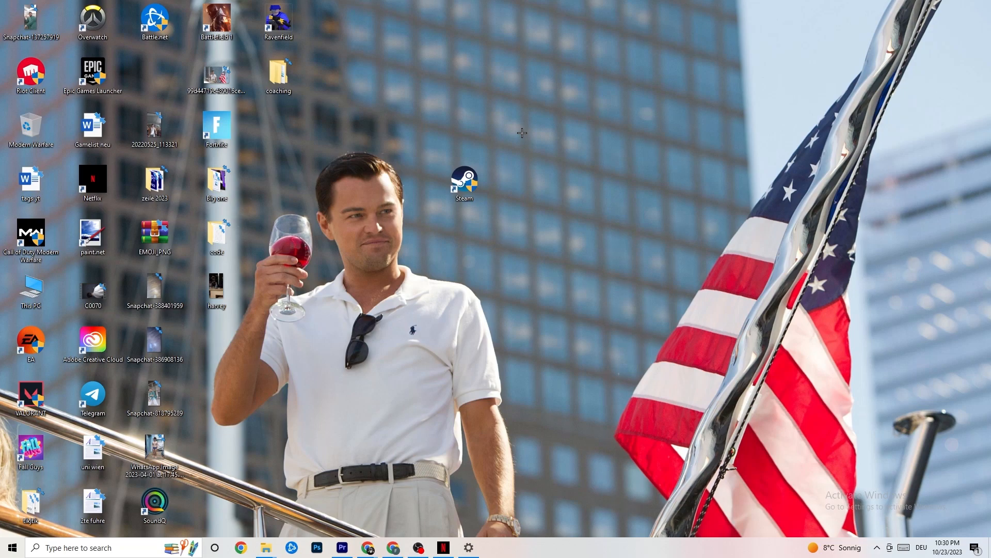
- Open the Windows display settings and examine the scale and layout options for the main display
click(7, 554)
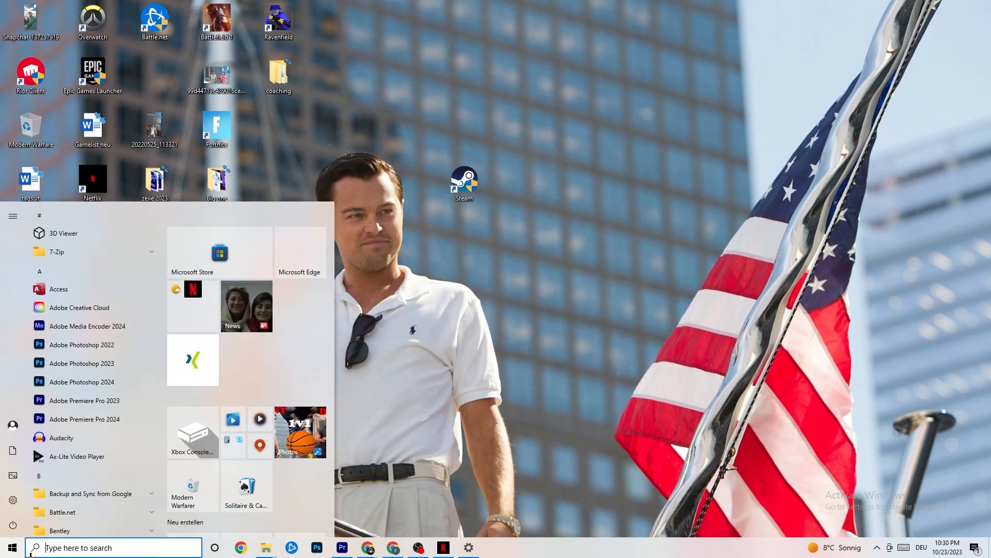
click(13, 499)
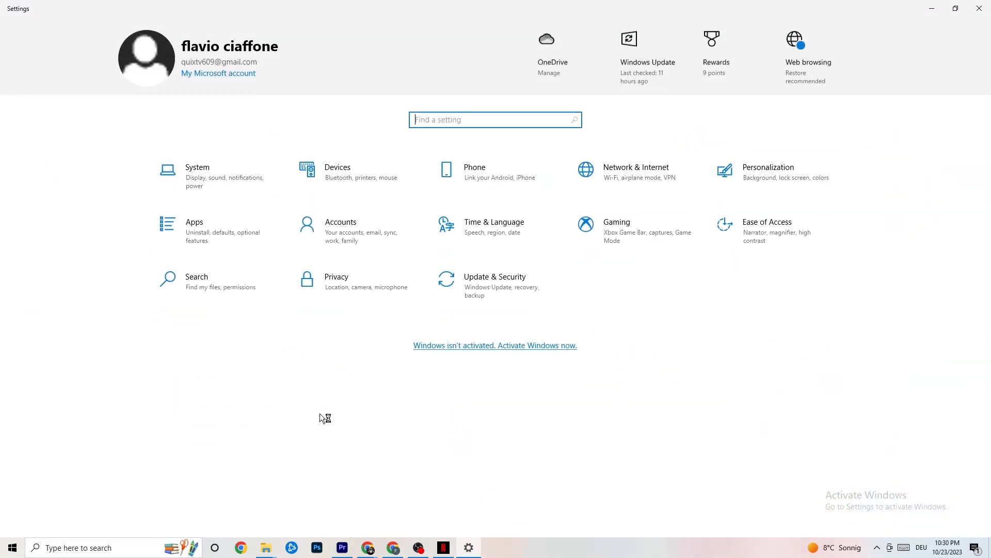
click(217, 175)
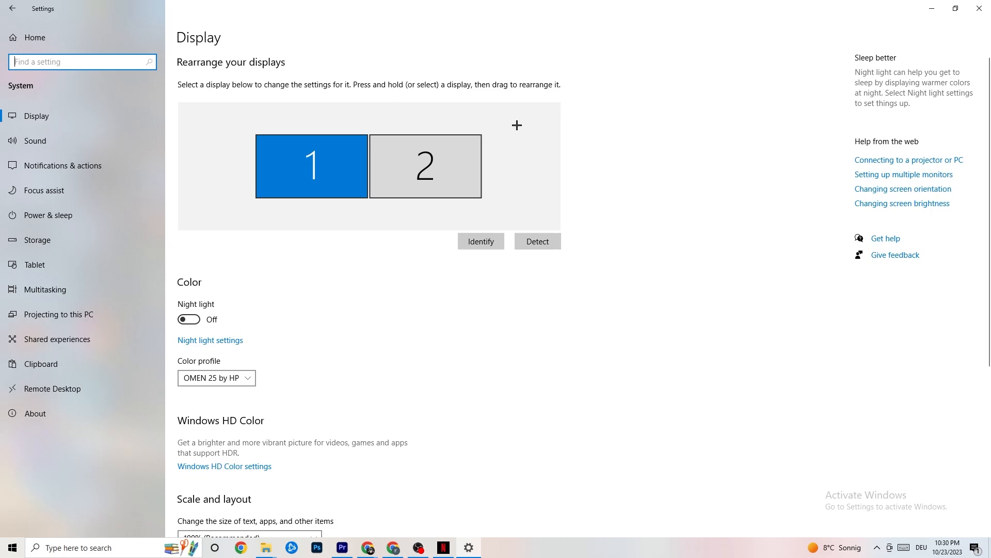
scroll(482, 116, down, 5)
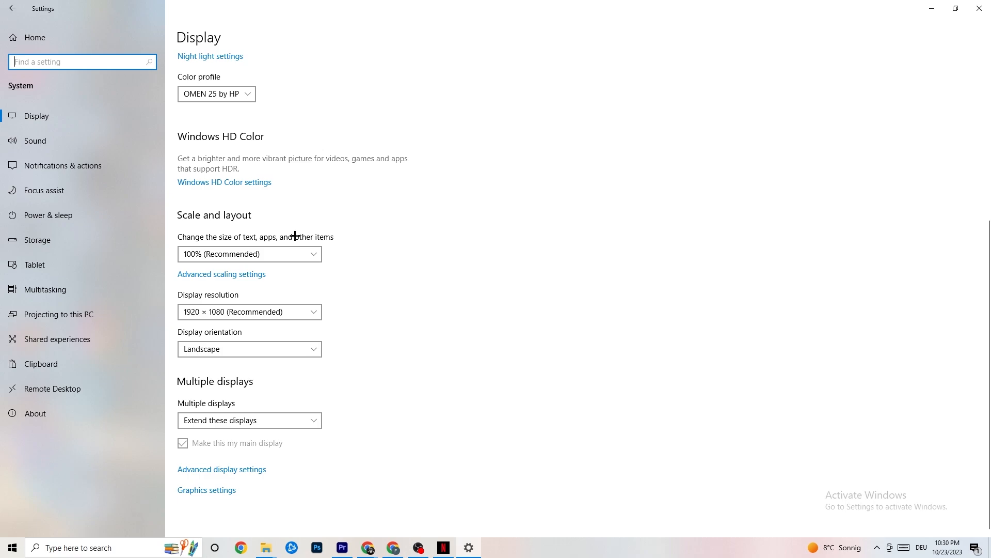
click(297, 253)
click(392, 201)
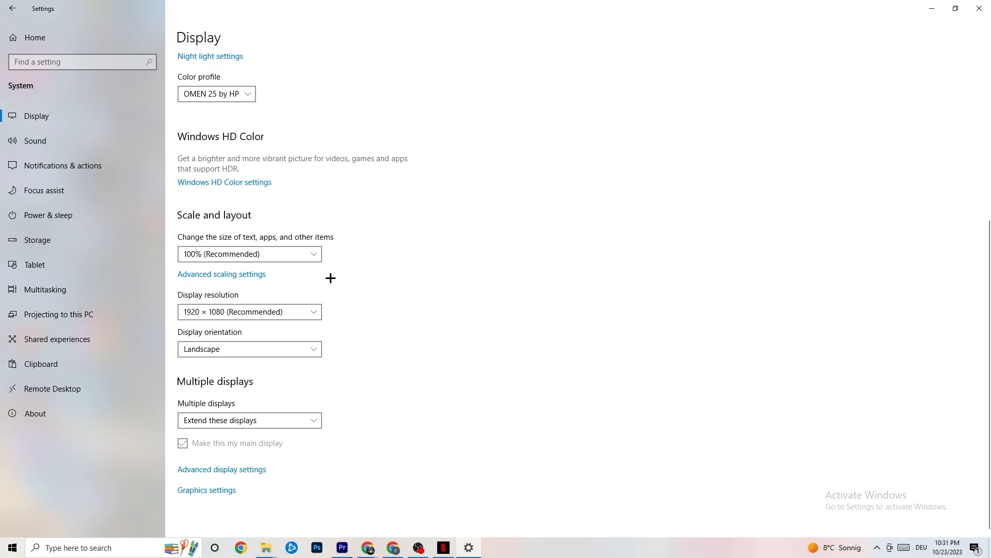
- Review the available power plans from the power and sleep settings and close the Power Options window
click(62, 213)
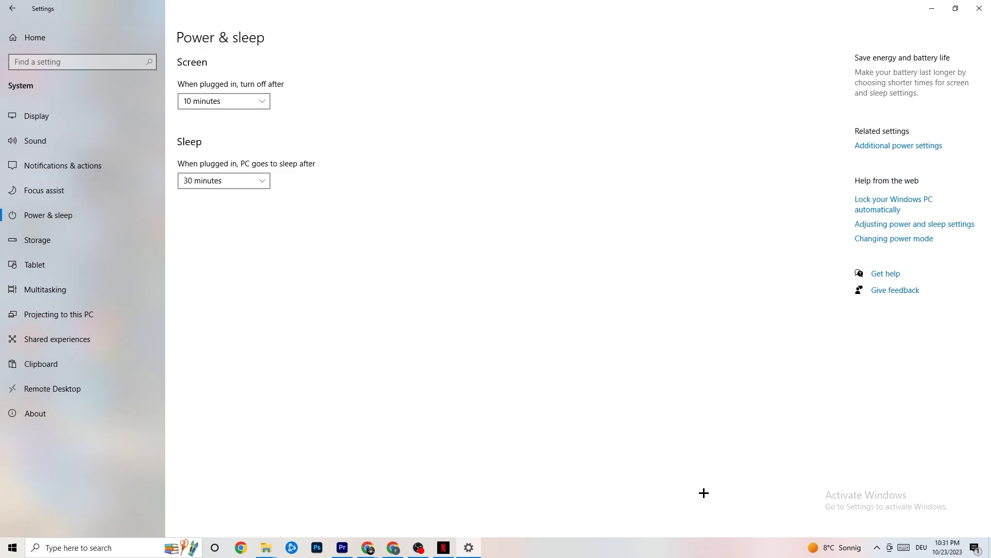
click(912, 146)
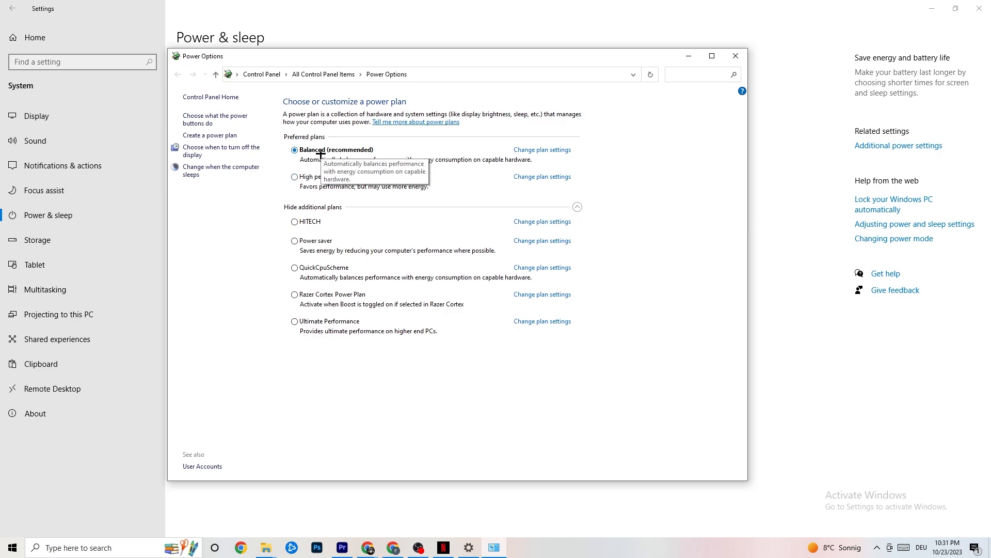
click(735, 55)
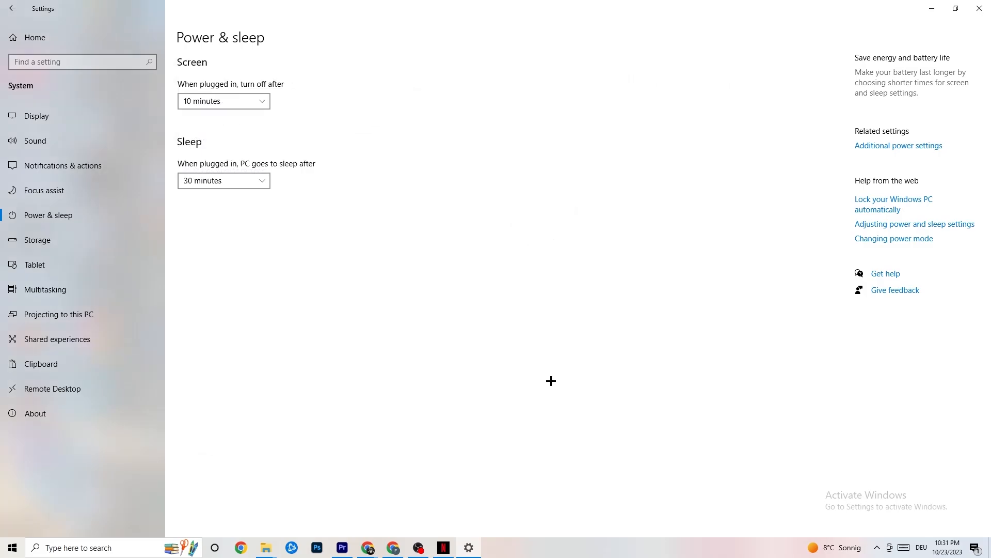
- Open the Storage Sense configuration from the storage settings and examine the run frequency and recycle bin deletion choices, and return to the Settings home page
click(77, 240)
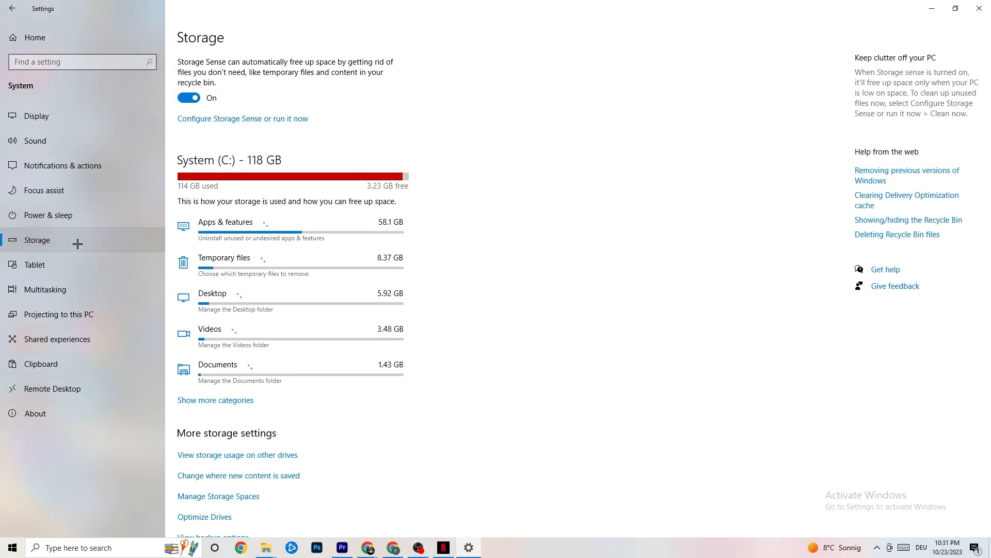
click(234, 119)
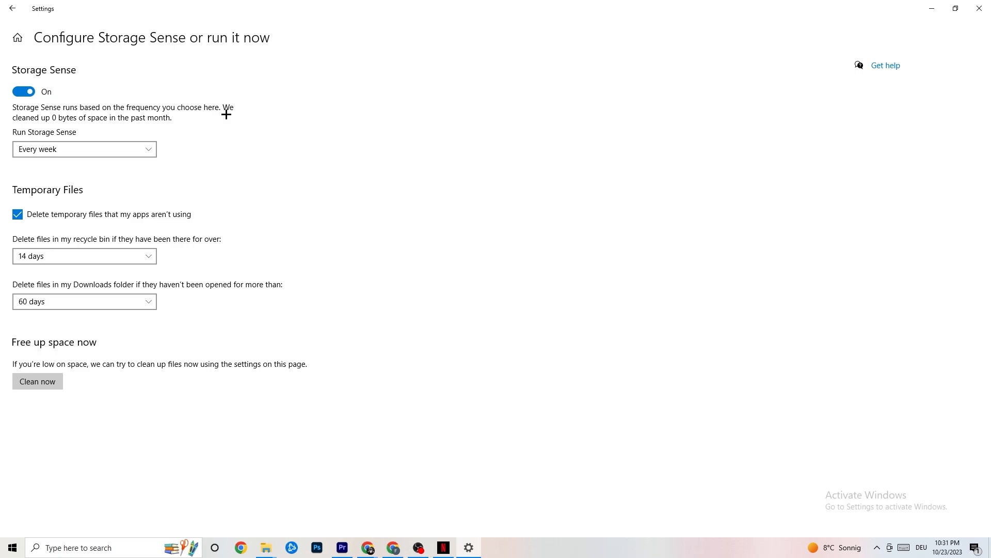
click(111, 150)
click(110, 151)
click(119, 154)
click(290, 193)
click(115, 253)
click(324, 210)
click(9, 3)
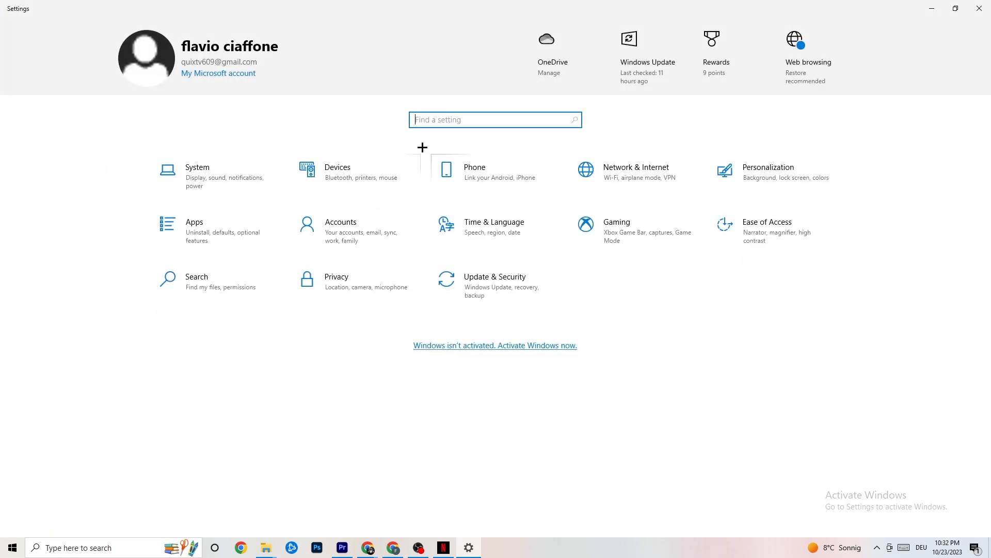
- Review the Xbox Game Bar, Captures and Game Mode pages of the gaming settings and return to the Settings home page
click(660, 236)
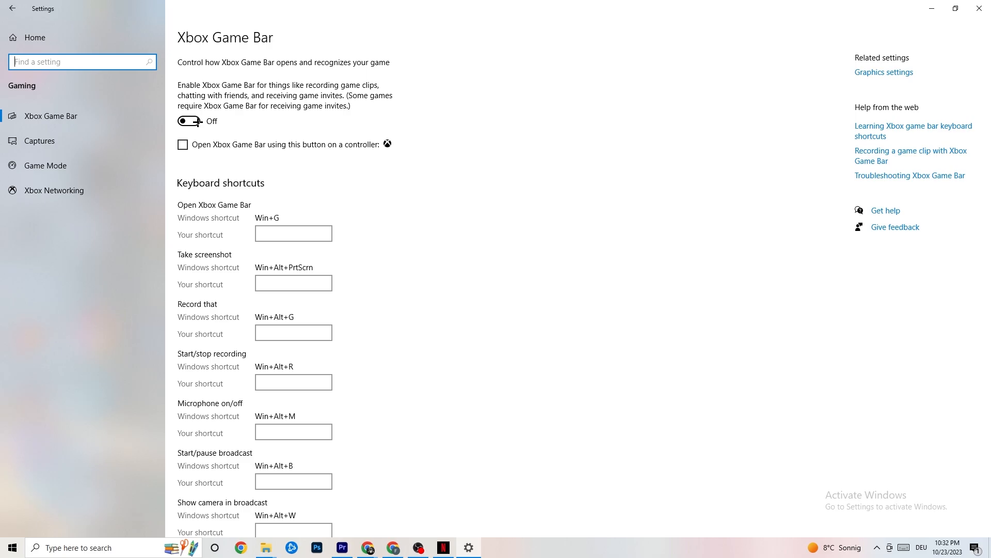
click(81, 141)
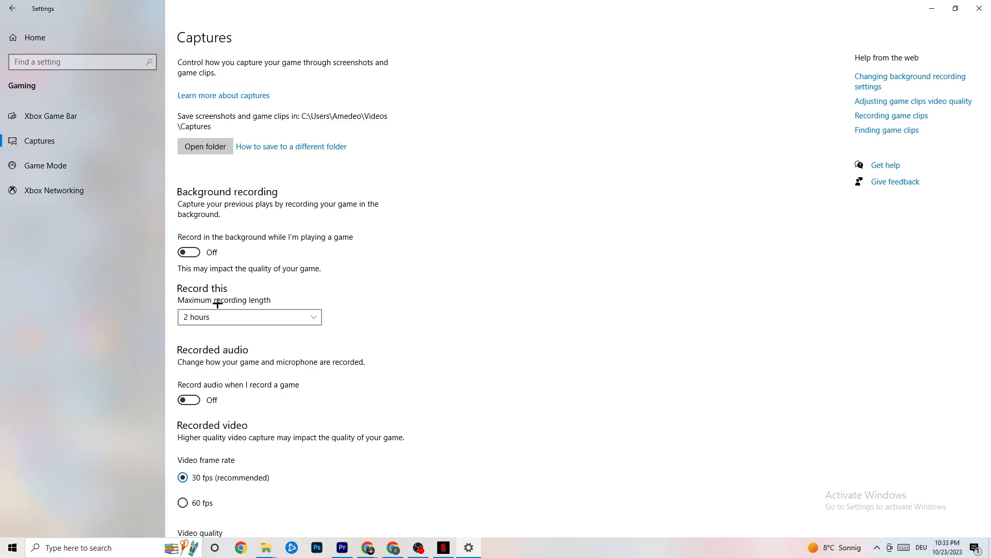
click(91, 167)
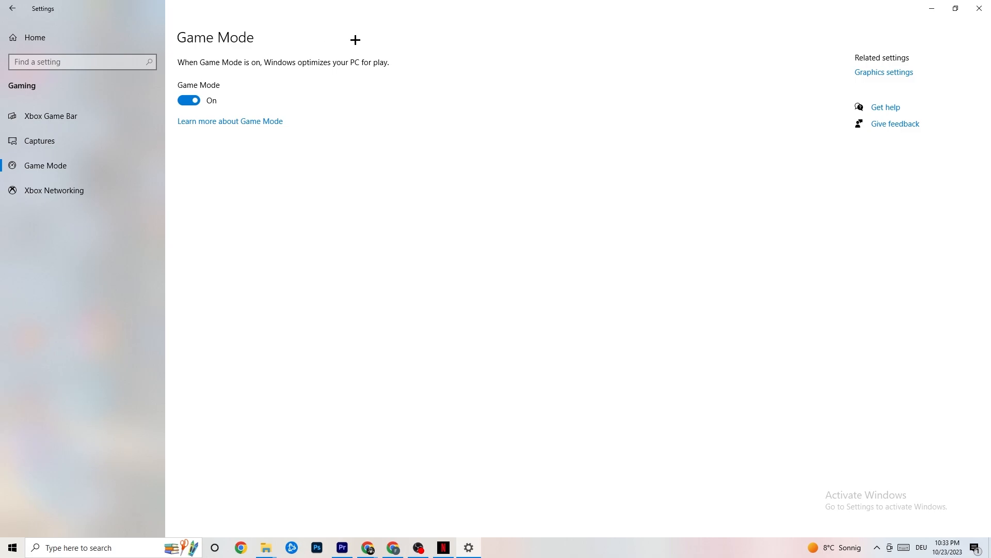
click(12, 8)
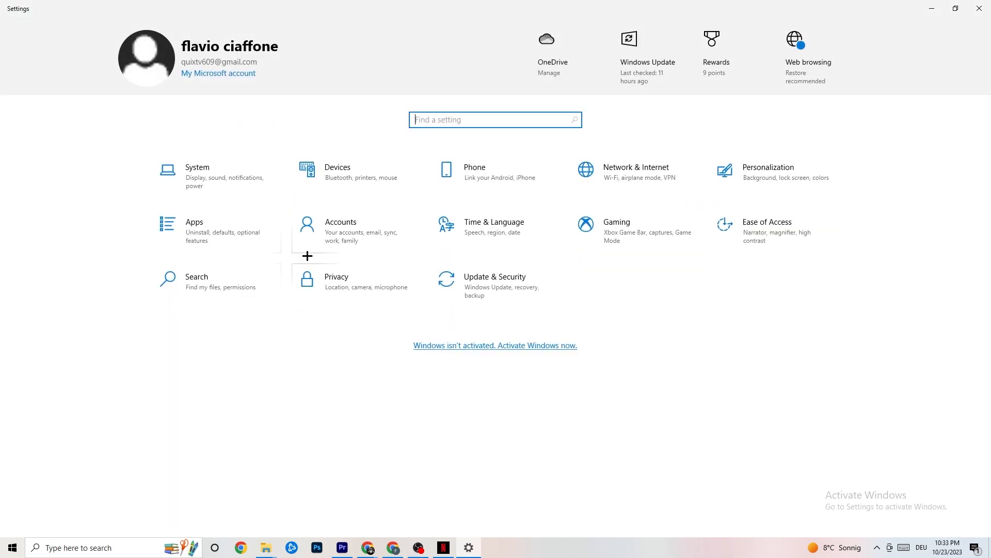
- Review the Windows Update and Troubleshoot pages of the update and security settings and close the Settings window
click(520, 294)
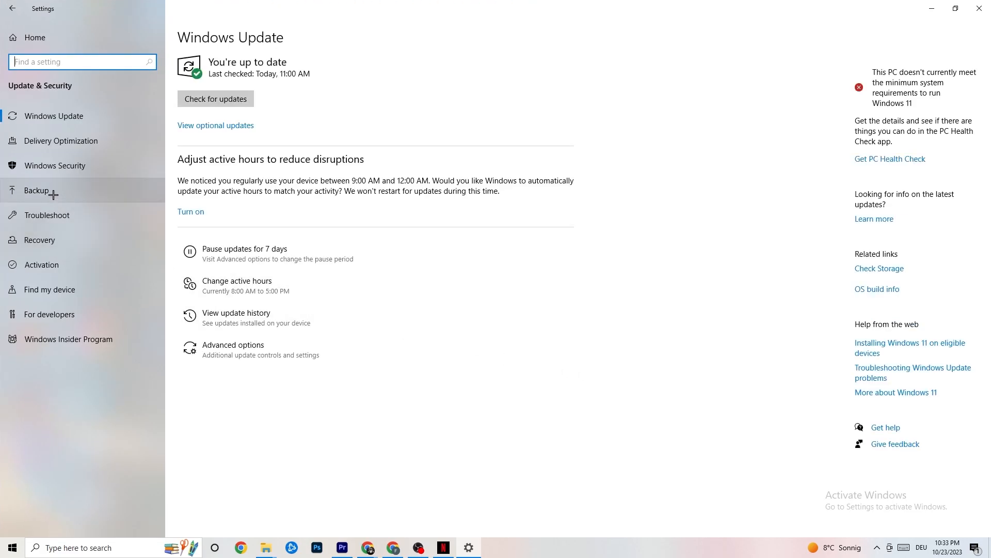
click(58, 212)
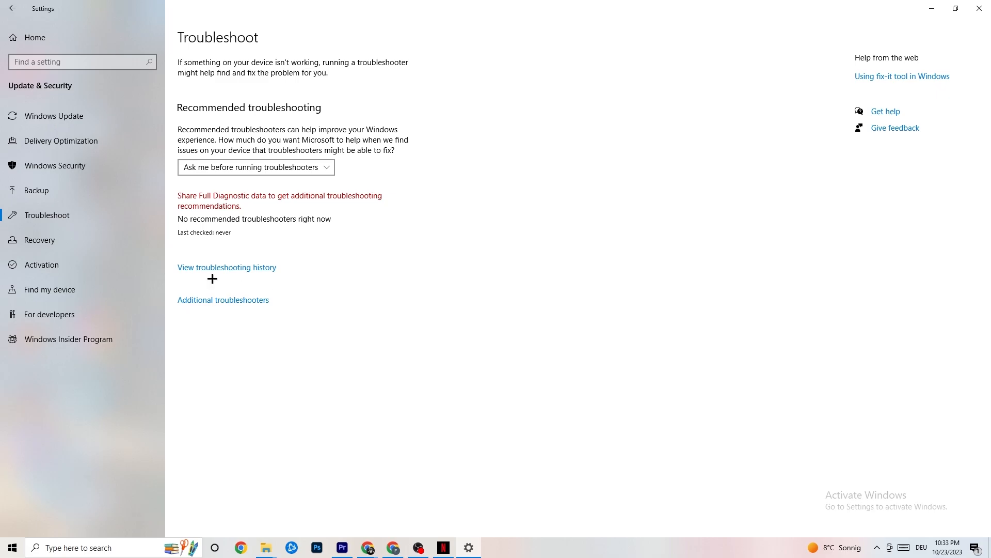
click(80, 119)
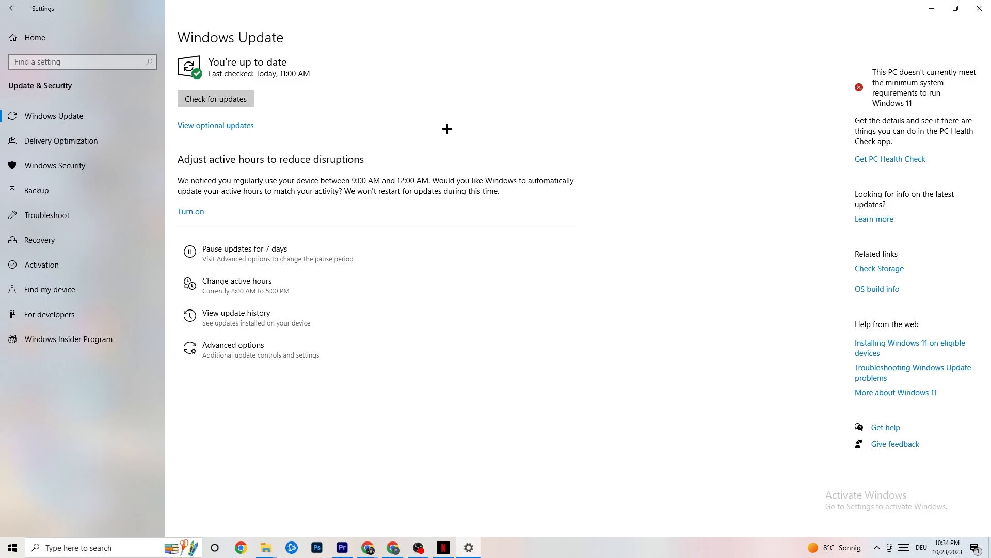
click(969, 12)
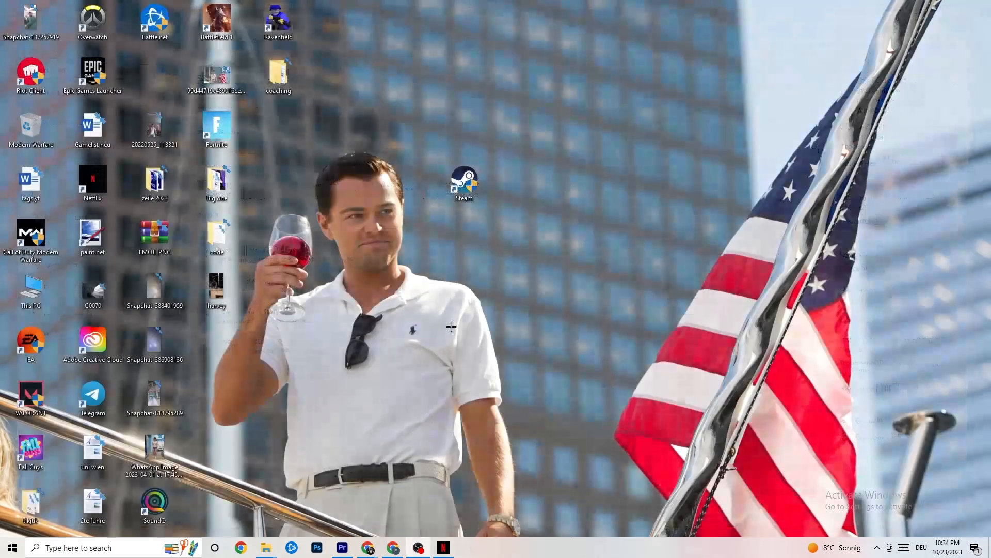